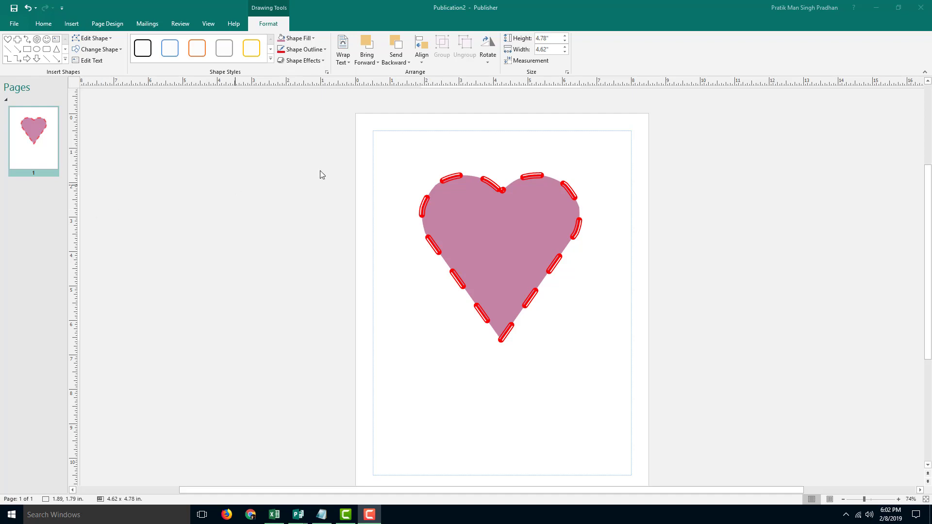
Step: Select the pink dashed-outline heart and nudge it slightly down and to the left
left_click(451, 254)
left_click_drag(490, 227, 487, 240)
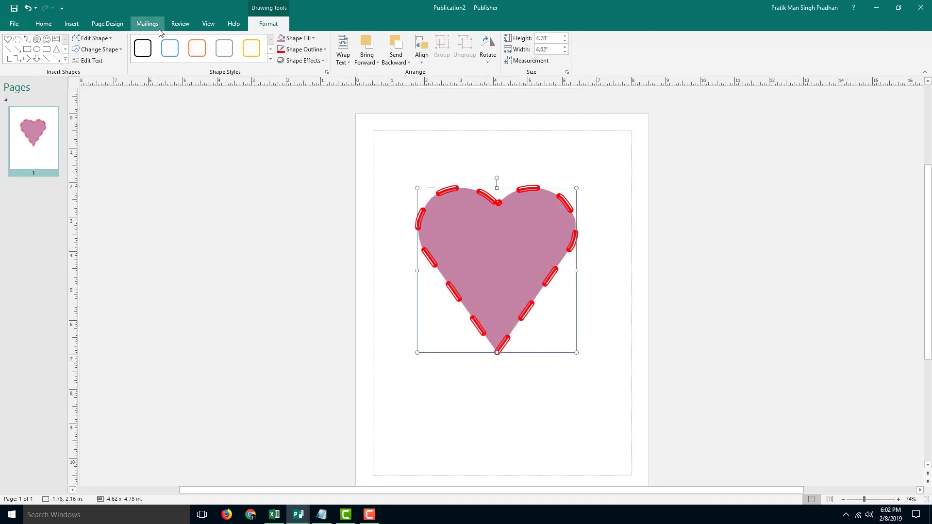
Step: Try an outer shadow preset on the heart, then switch it to an inner shadow preset
left_click(323, 61)
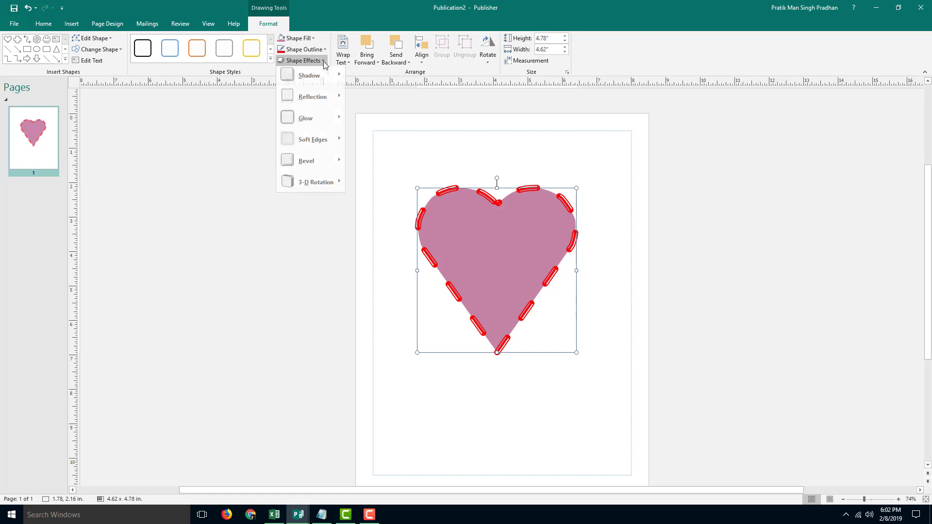
mouse_move(327, 79)
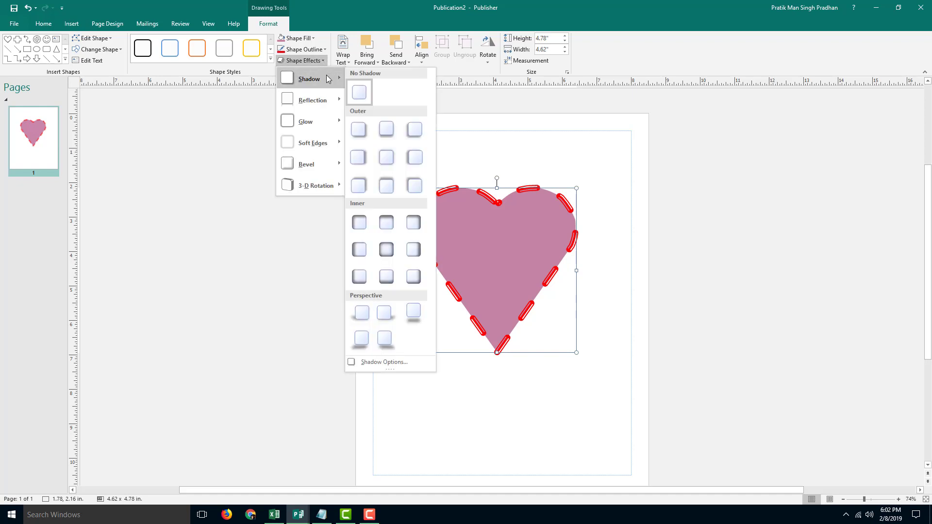
left_click(414, 157)
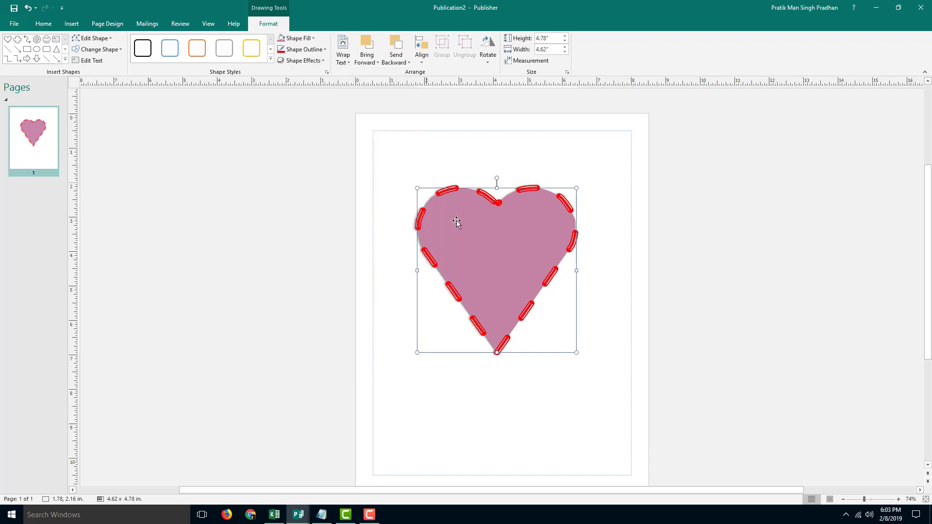
left_click(323, 63)
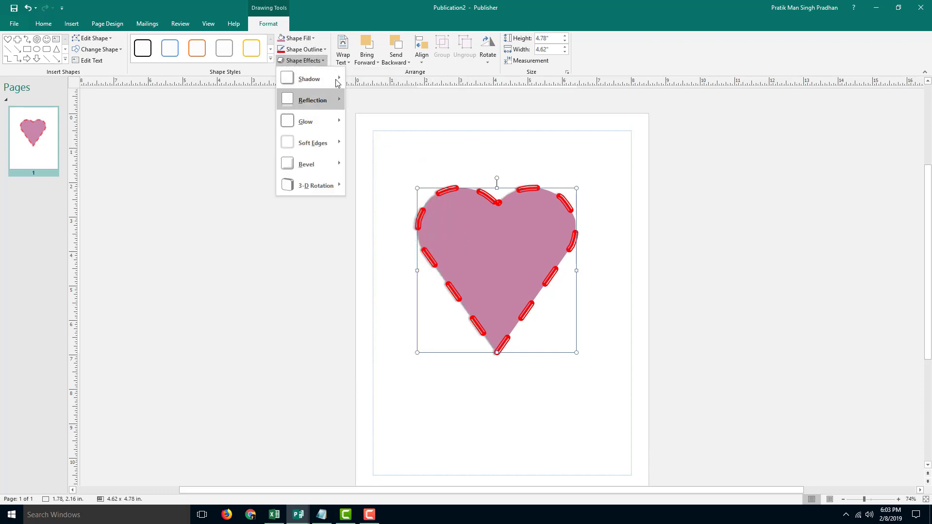
mouse_move(310, 78)
left_click(414, 250)
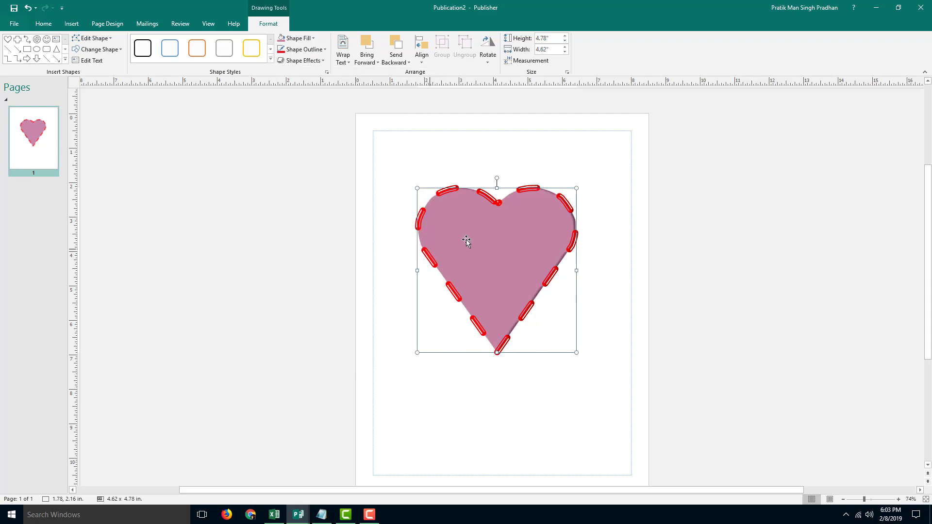
Step: Add a full reflection beneath the heart
left_click(321, 60)
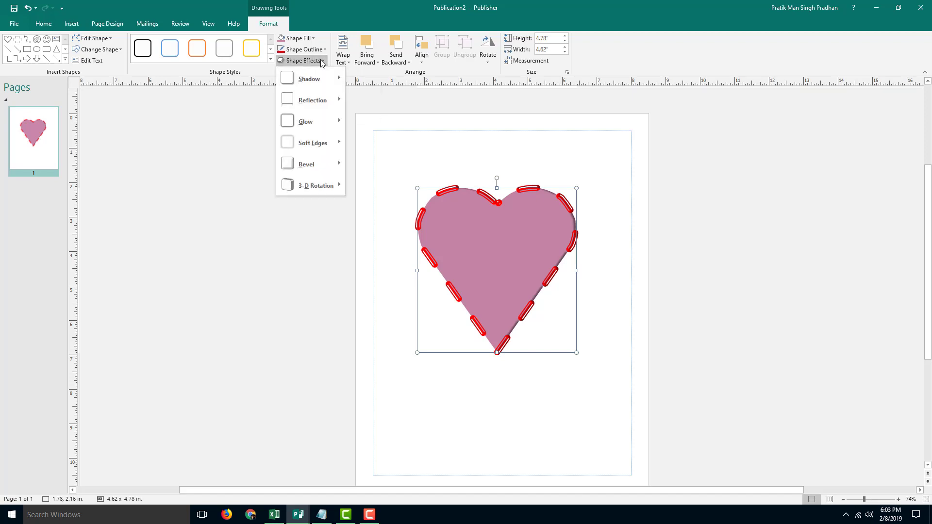
mouse_move(313, 100)
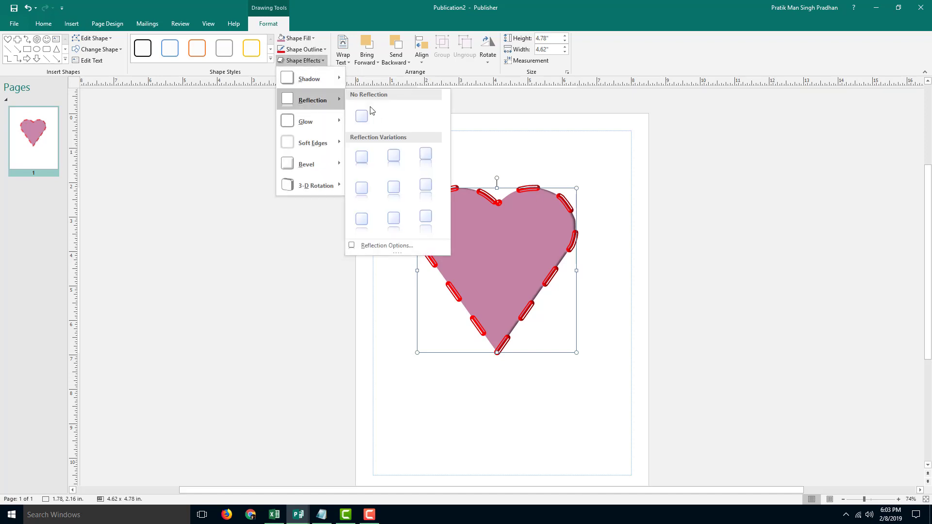
left_click(423, 223)
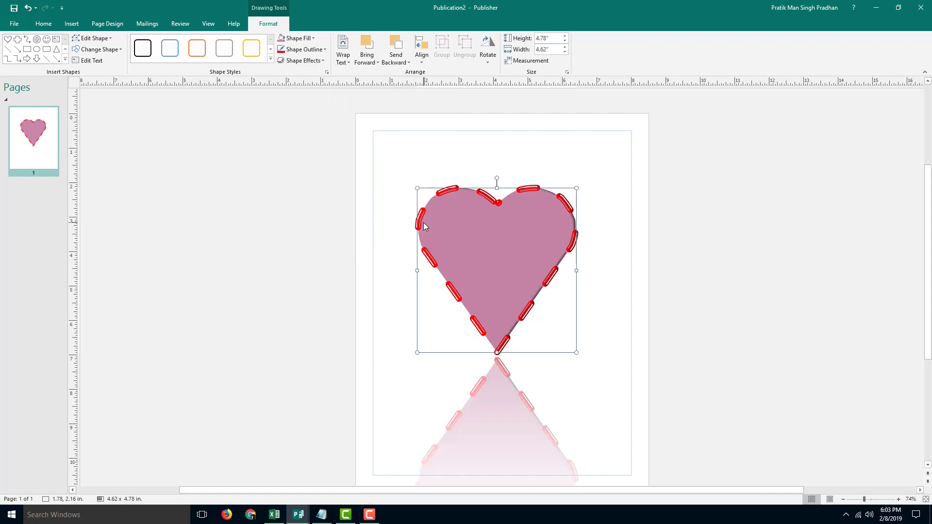
Step: Surround the heart's outline with a gold glow
left_click(322, 63)
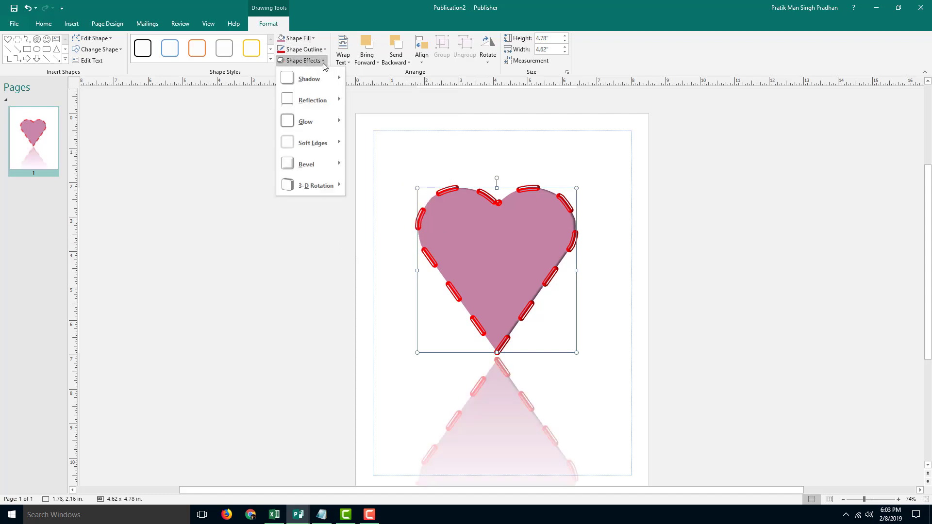
mouse_move(342, 124)
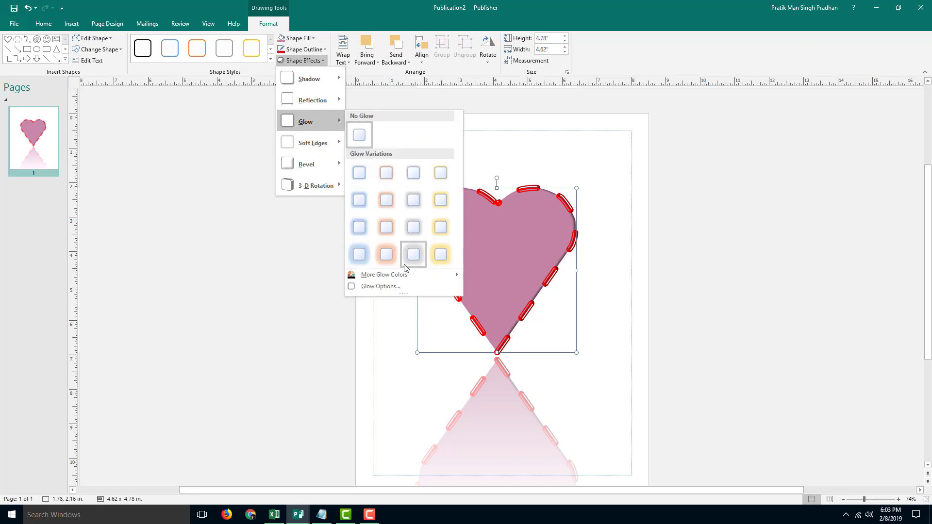
left_click(445, 259)
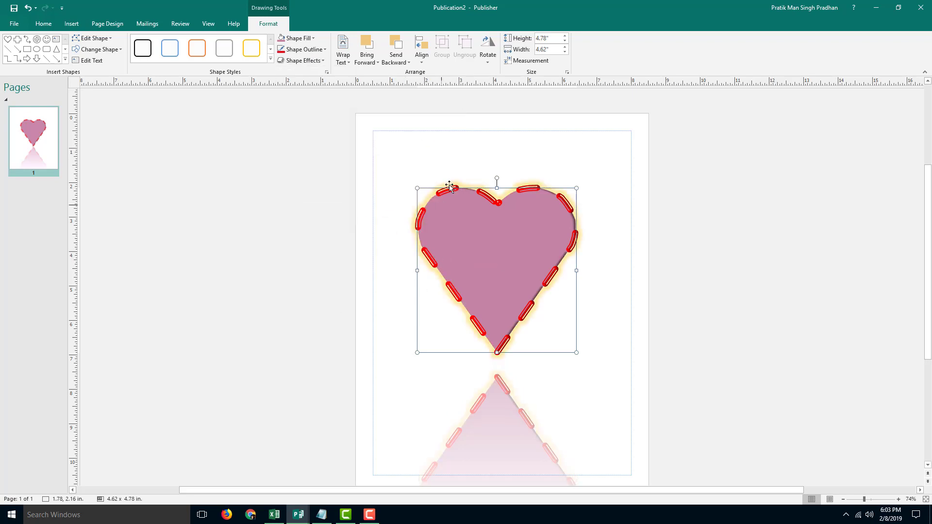
Step: Soften the heart's edges by 5 points
left_click(303, 60)
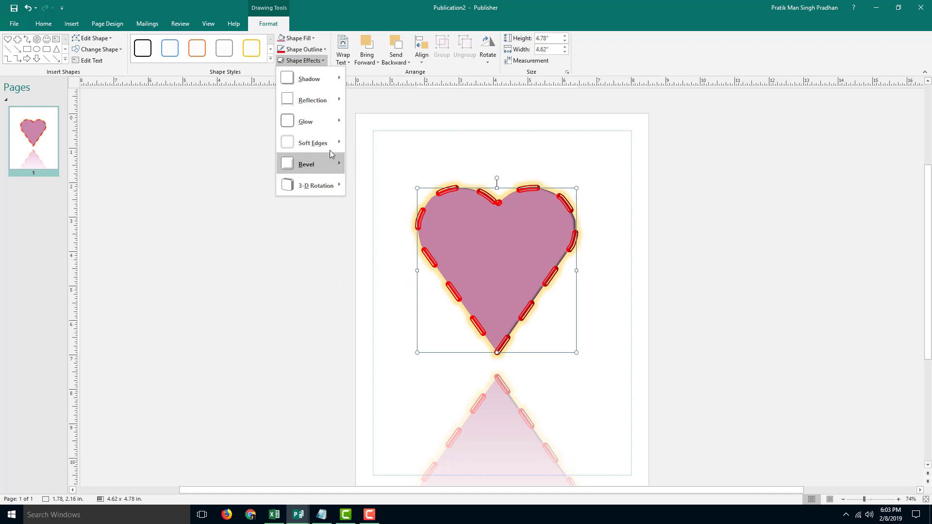
mouse_move(335, 145)
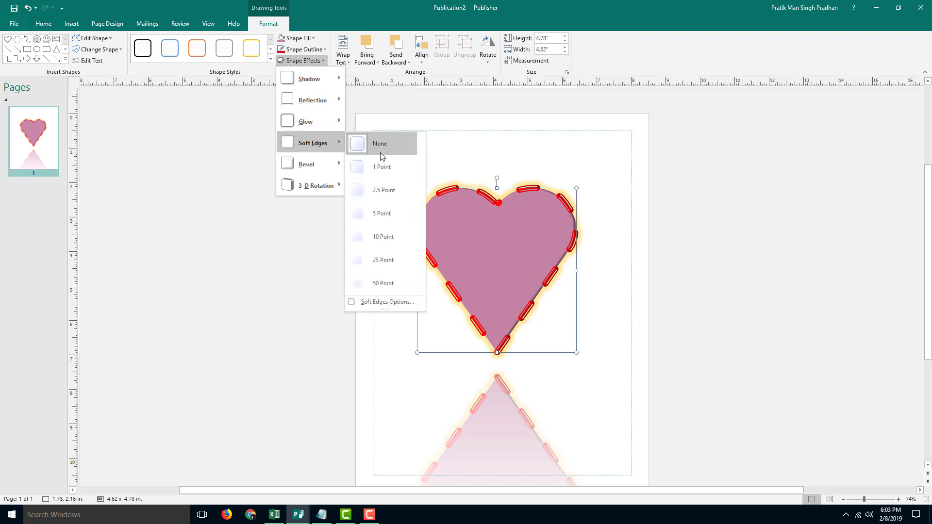
left_click(399, 213)
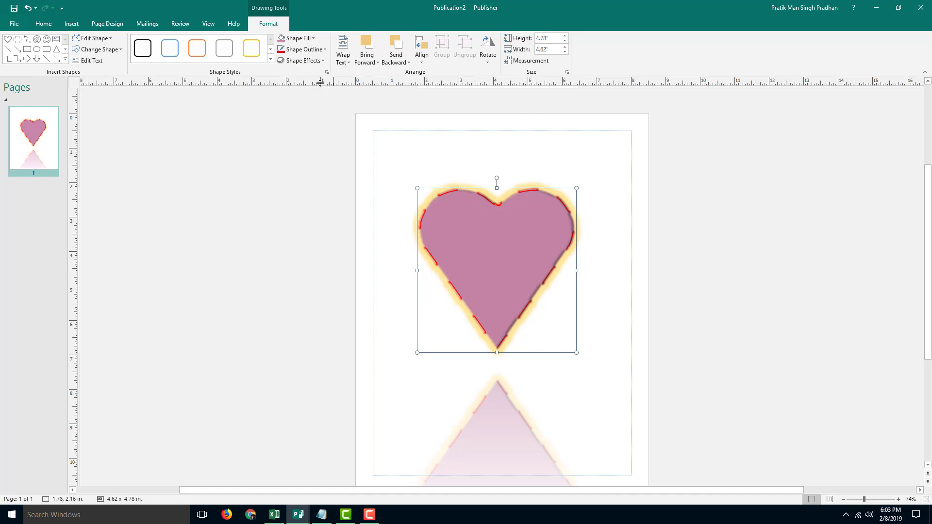
Step: Apply a bevel preset to the heart
left_click(318, 60)
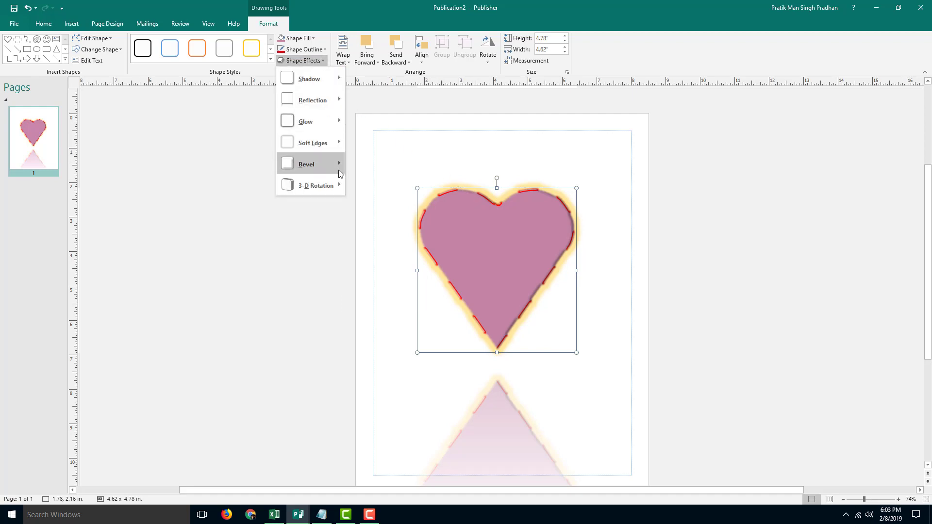
mouse_move(338, 168)
left_click(441, 242)
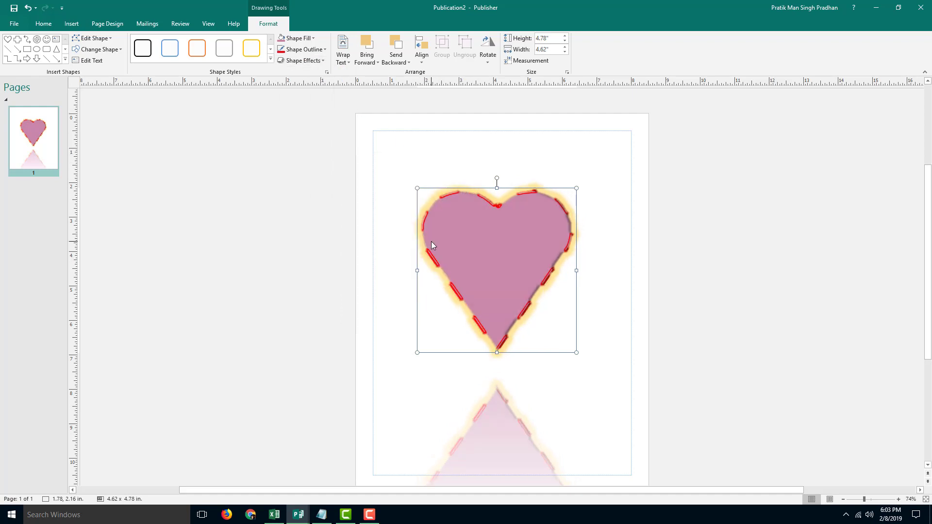
Step: Tilt the heart with a parallel 3-D rotation preset
left_click(309, 62)
mouse_move(332, 185)
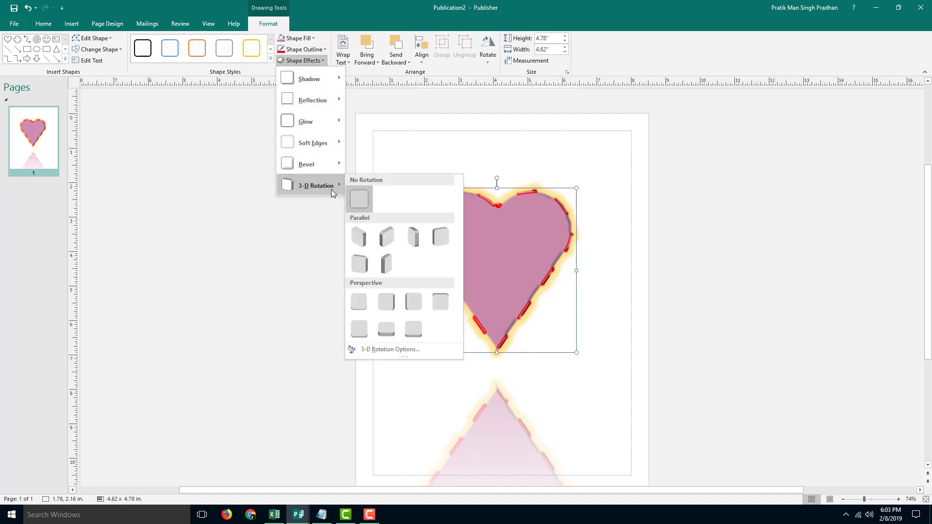
left_click(443, 243)
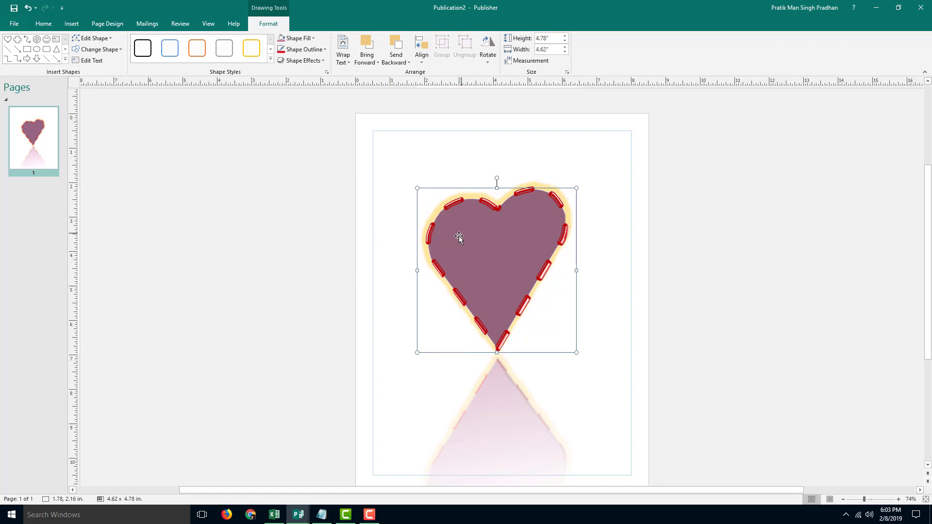
Step: Fine-tune the heart's shadow: more transparency, 17 pt blur and an outer preset
left_click(321, 60)
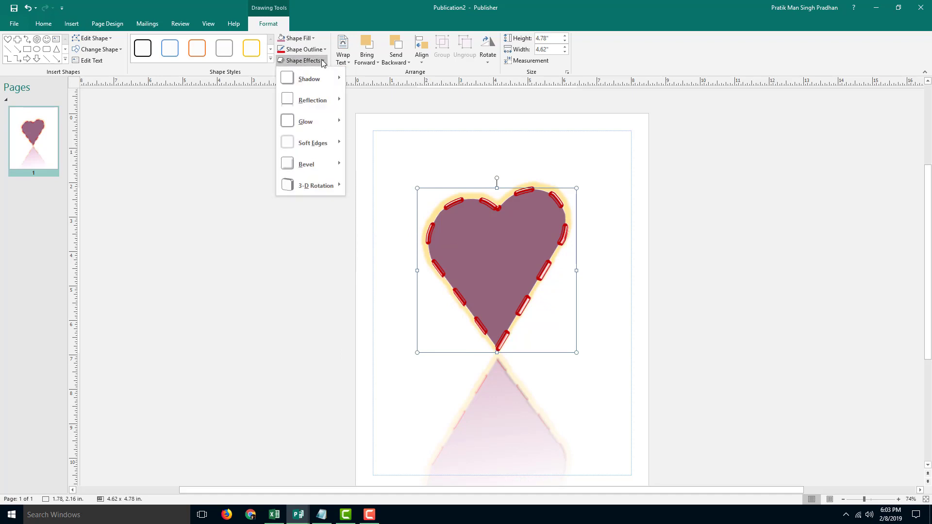
mouse_move(322, 83)
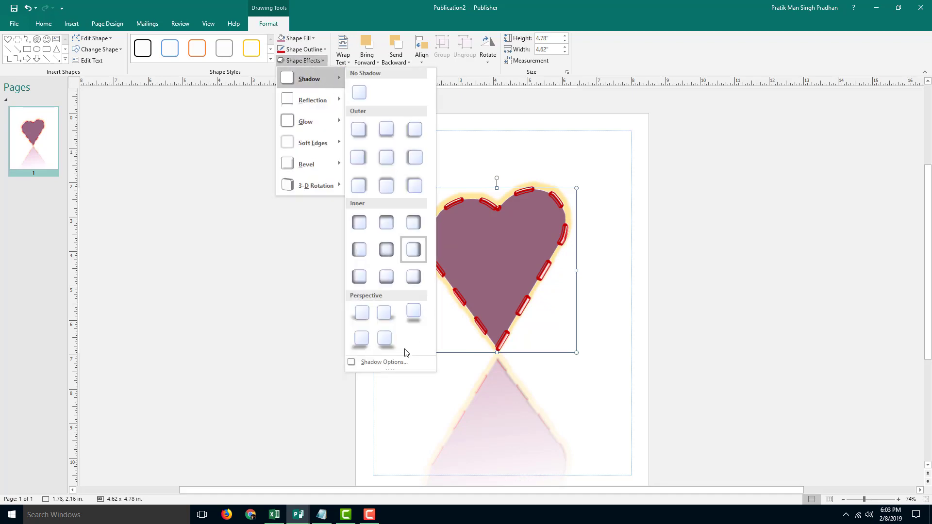
left_click(382, 362)
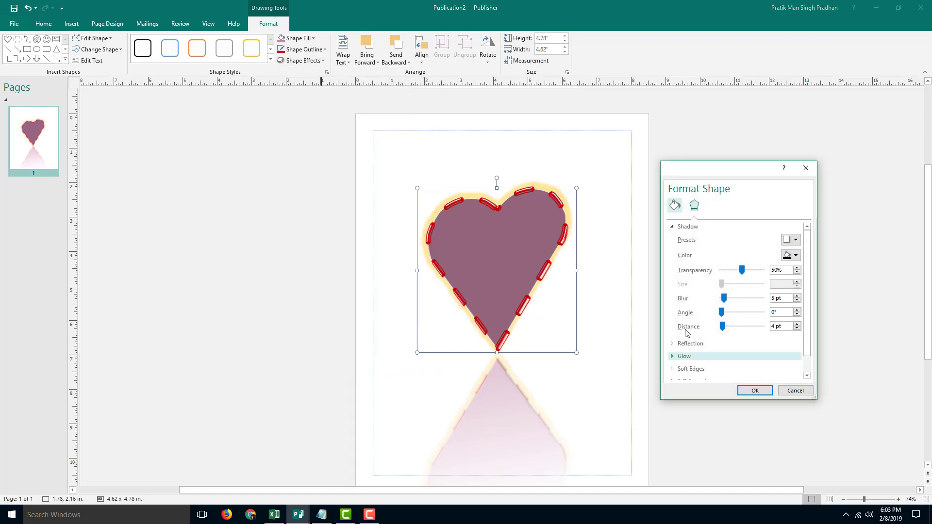
left_click_drag(704, 162, 707, 78)
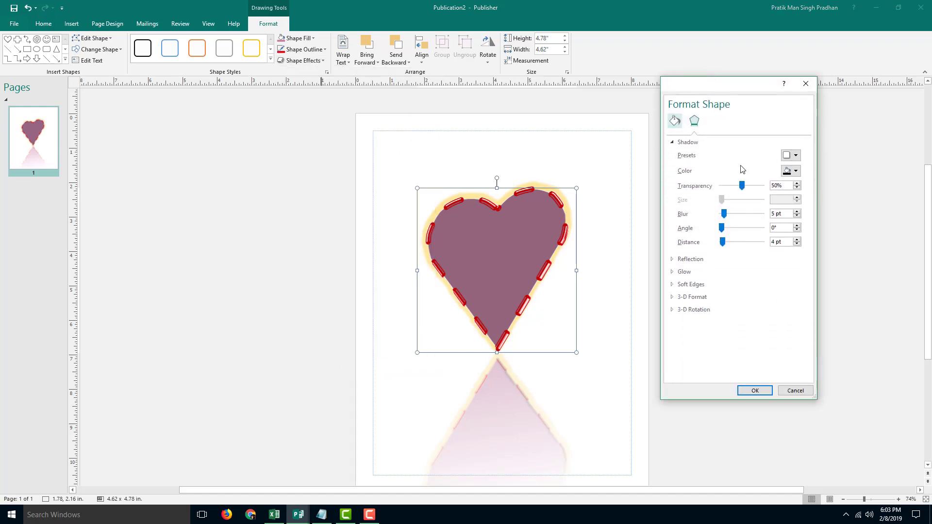
left_click(682, 143)
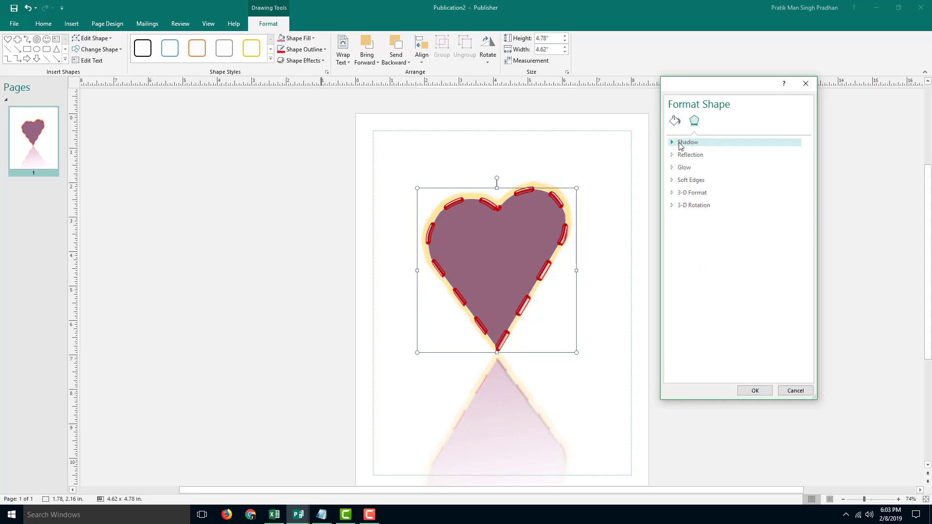
left_click(675, 143)
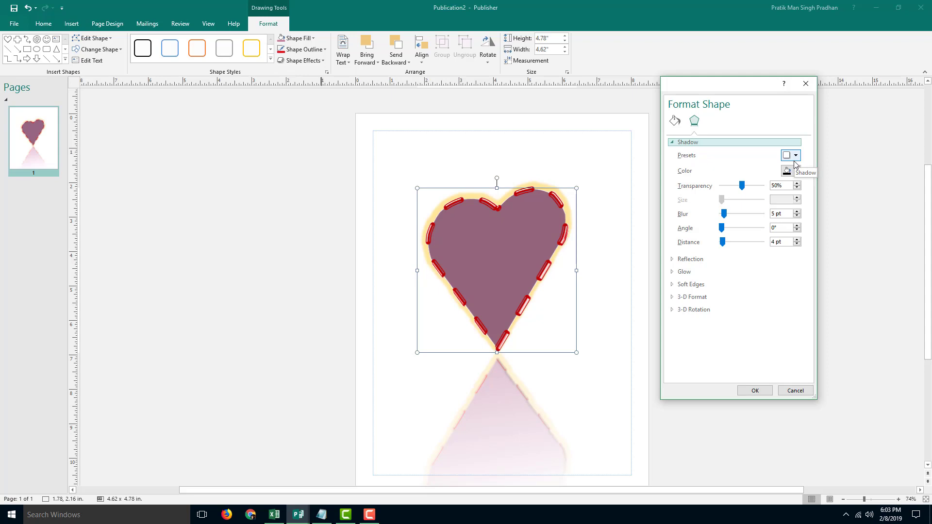
left_click_drag(744, 189, 741, 243)
left_click(725, 230)
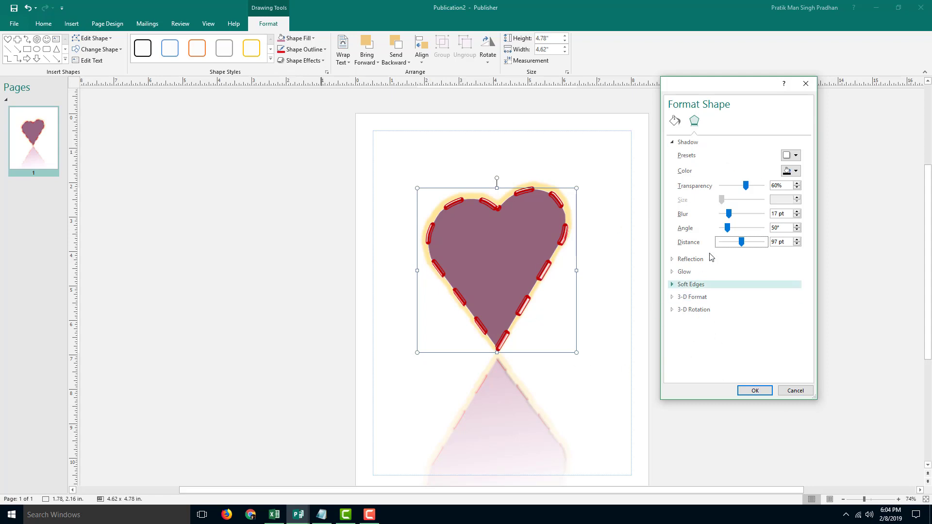
left_click(793, 160)
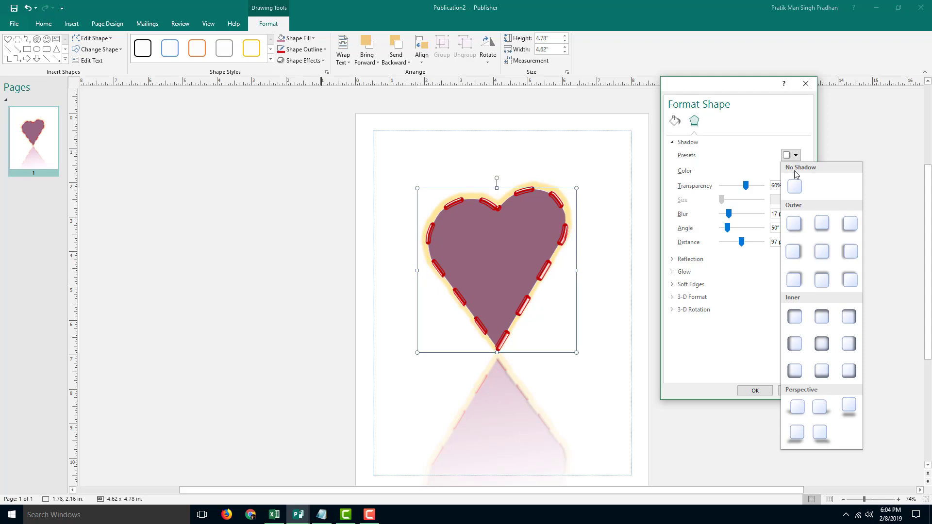
left_click(819, 224)
left_click(755, 391)
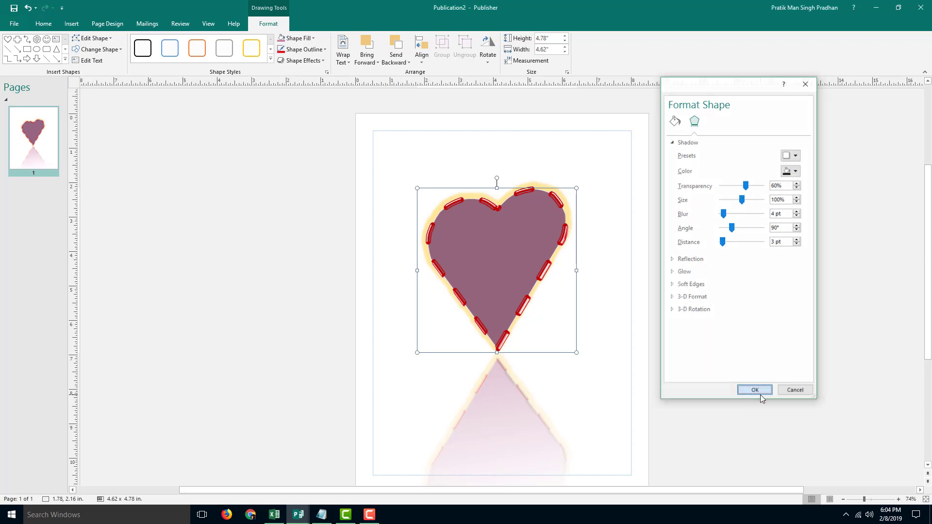
Step: Delete the heart and start inserting a new shape from the Shapes gallery
key("Delete")
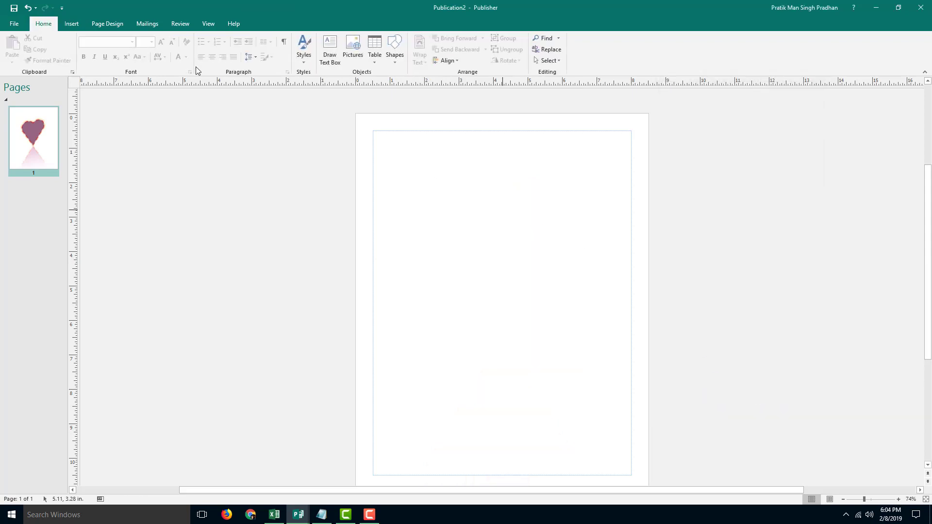
left_click(71, 23)
left_click(131, 49)
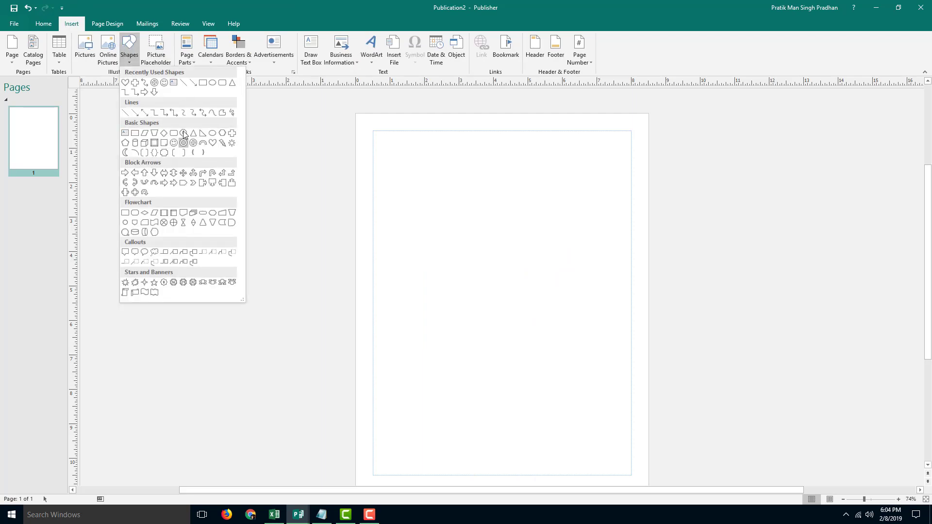
Step: Draw a 4" by 2.61" lightning bolt and nudge it slightly down the page
left_click(222, 143)
left_click_drag(457, 183, 547, 321)
left_click_drag(488, 201, 490, 218)
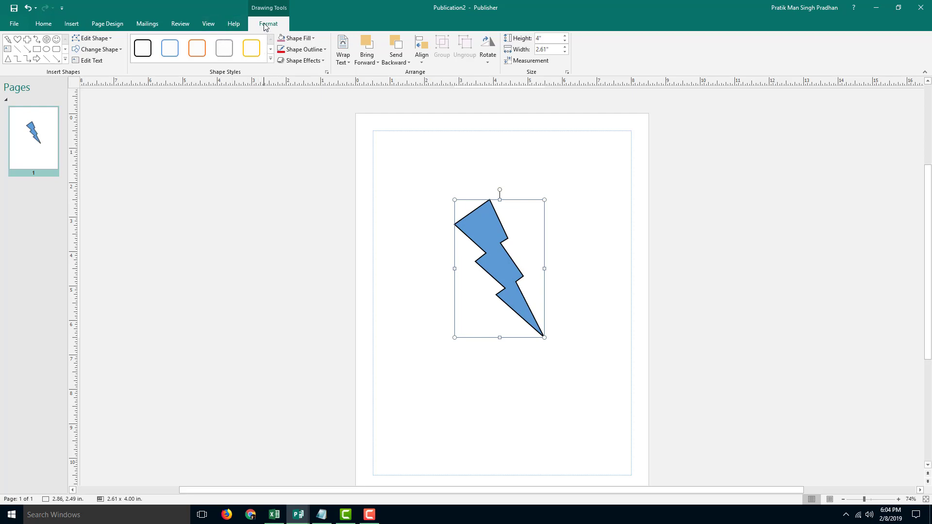
Step: Give the bolt a left-offset outer shadow: 66% transparency, 117% size, 85 pt distance
left_click(315, 61)
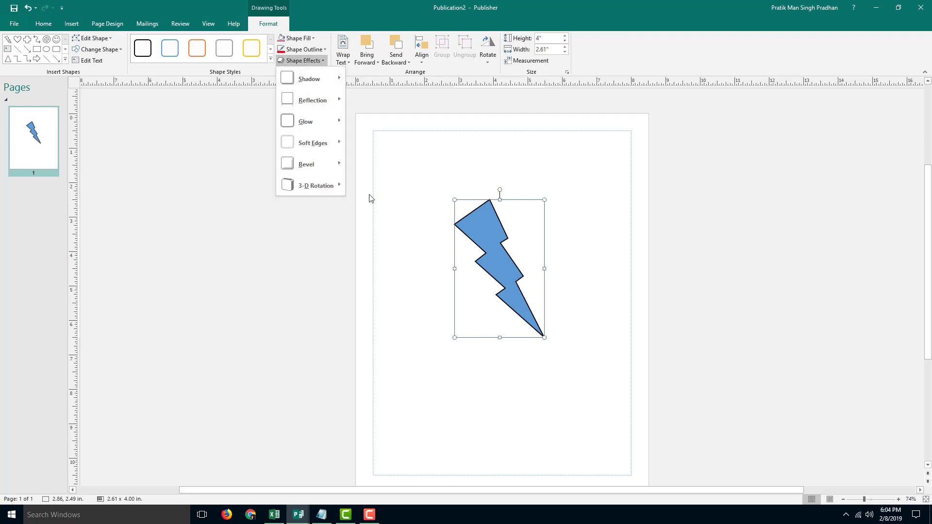
mouse_move(330, 85)
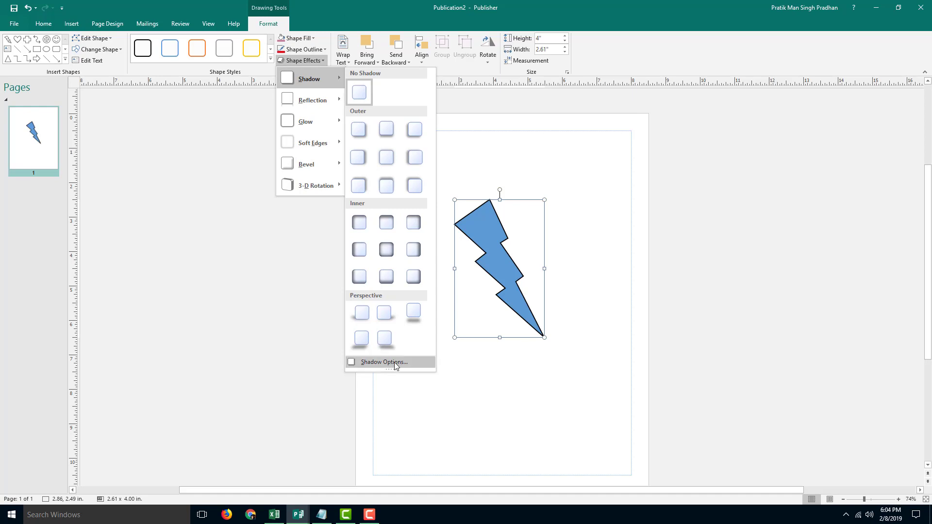
left_click(421, 368)
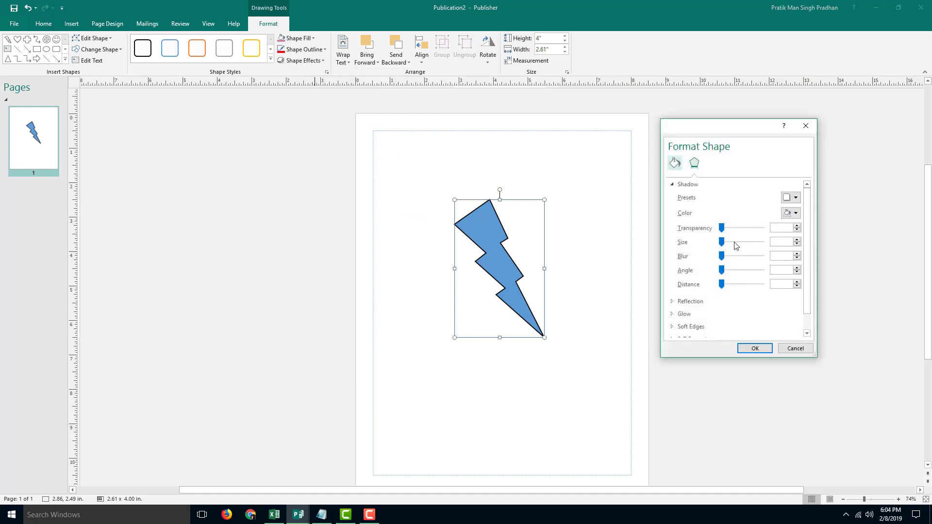
left_click(796, 199)
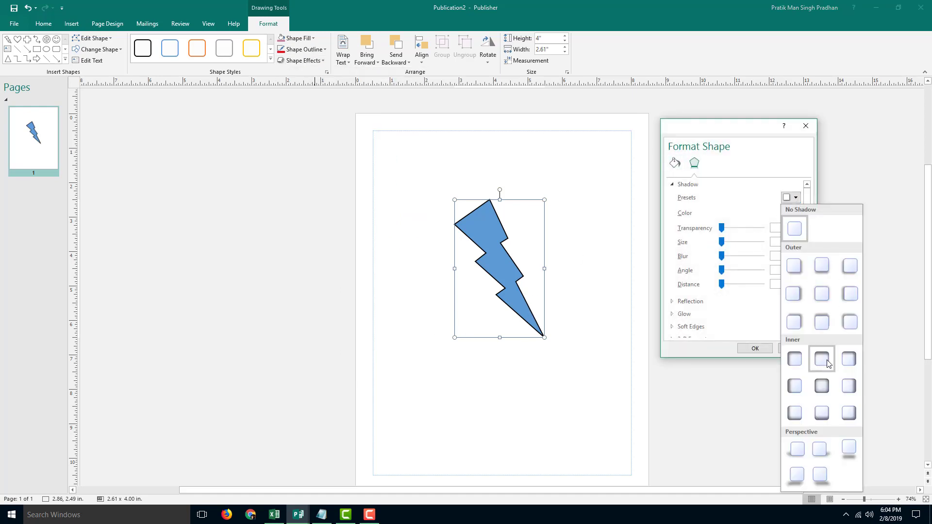
left_click(851, 296)
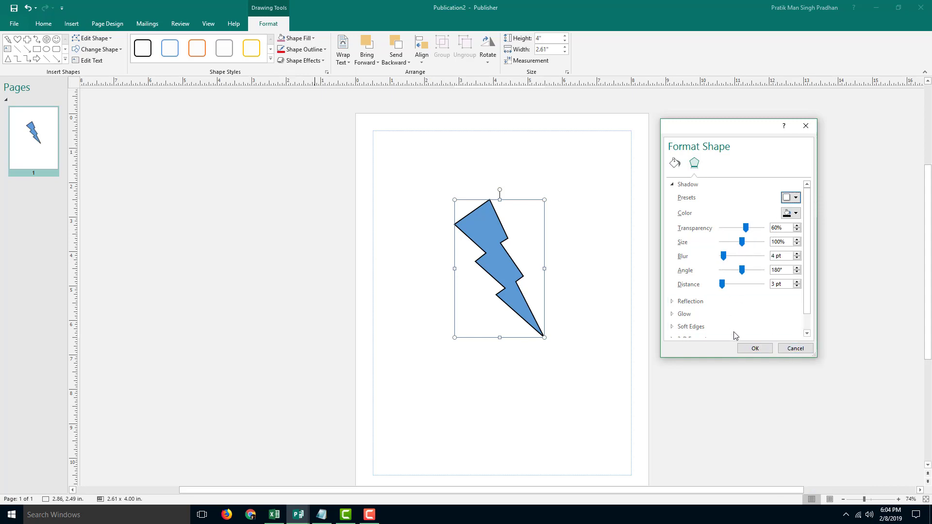
left_click_drag(747, 228, 746, 242)
left_click_drag(721, 284, 733, 288)
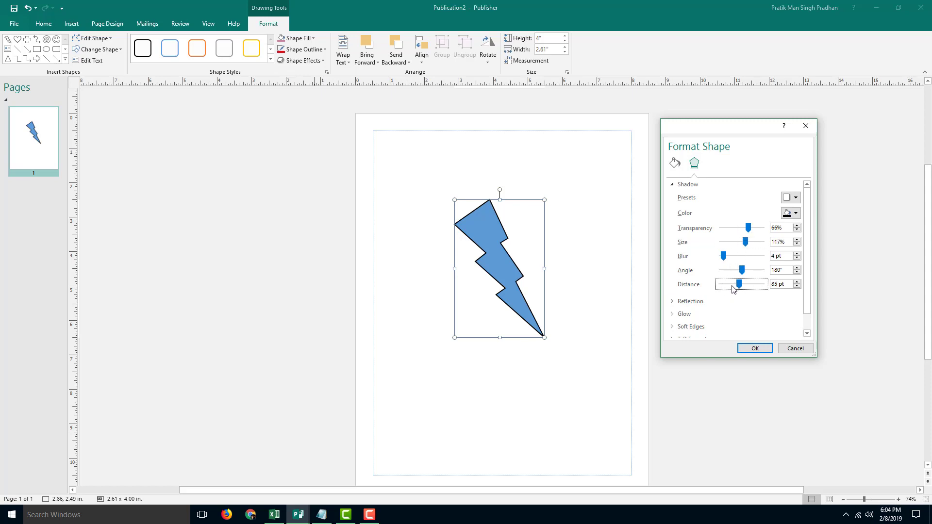
left_click(757, 349)
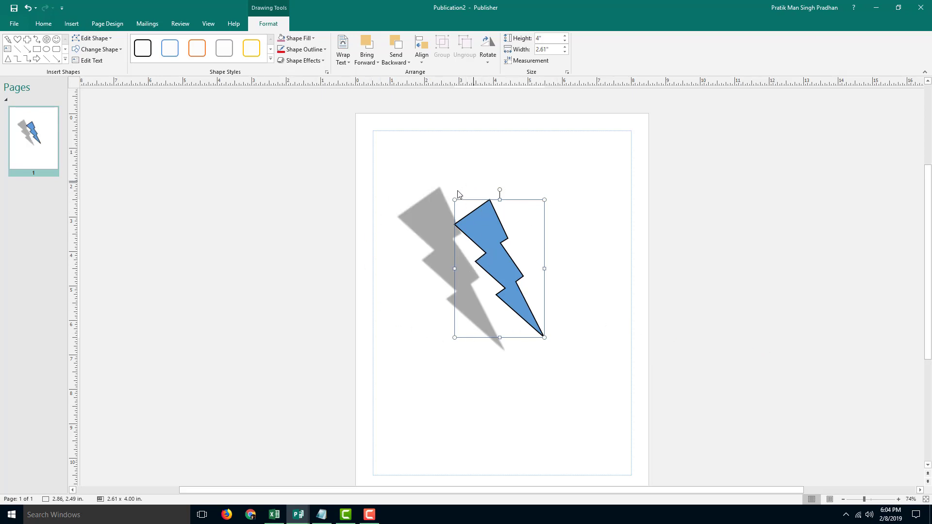
Step: Add a full 4 pt offset reflection at 20 pt distance, then move the bolt up-right
left_click(325, 61)
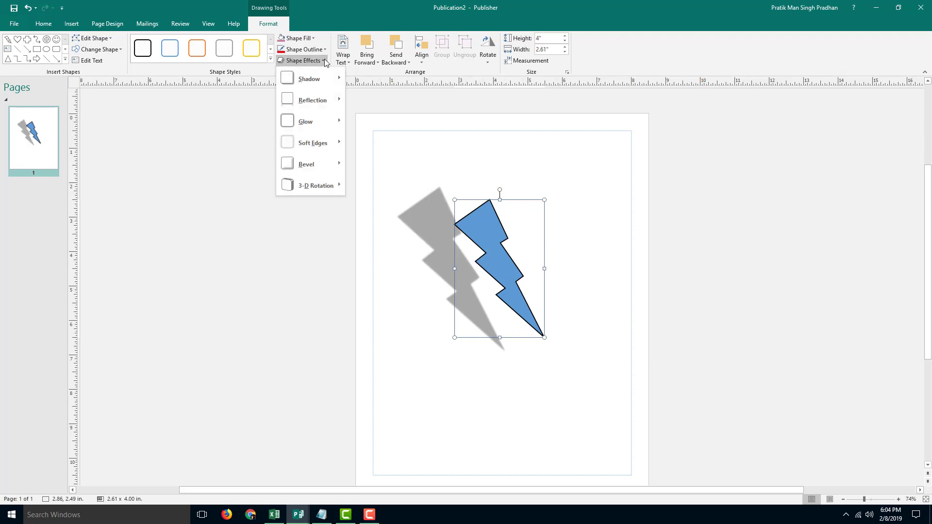
mouse_move(321, 100)
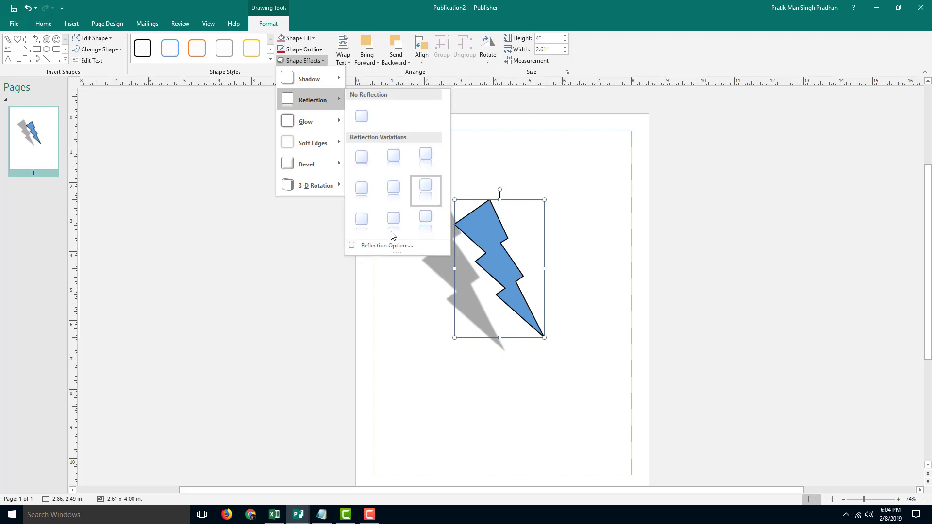
left_click(386, 247)
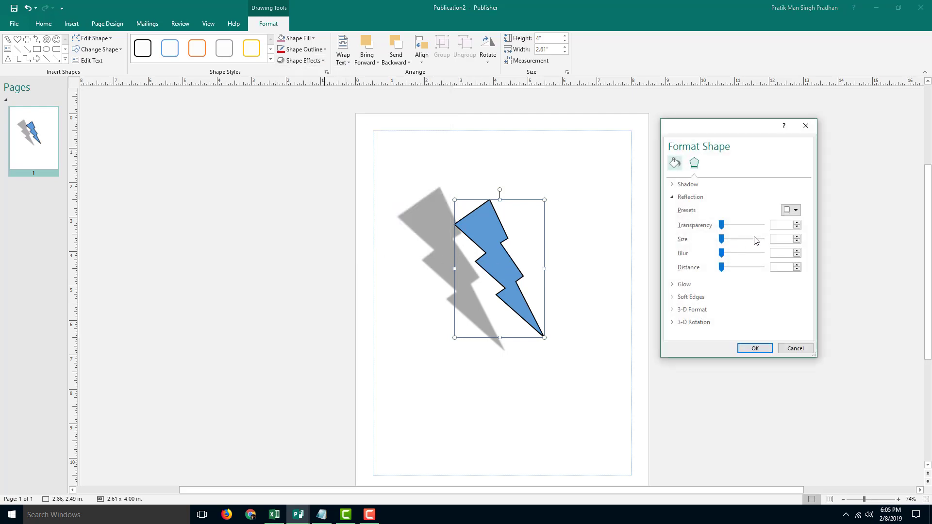
left_click(785, 212)
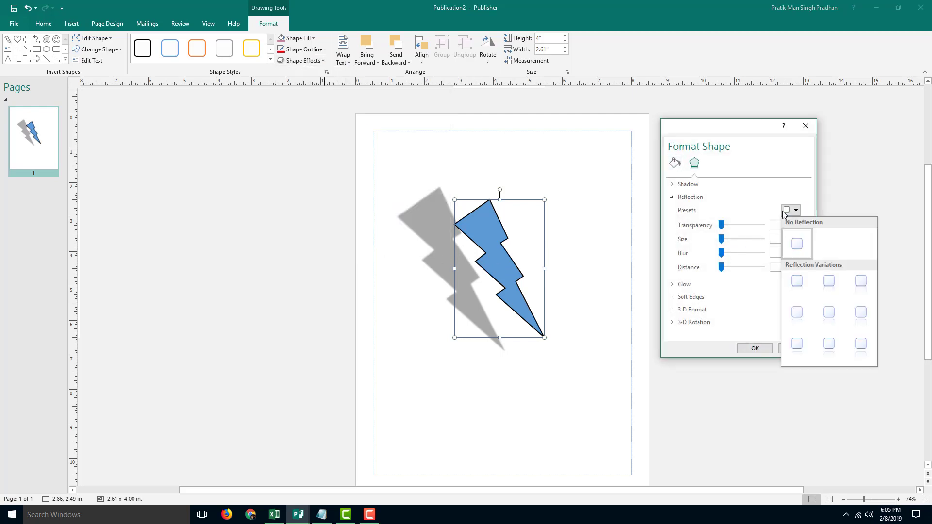
left_click(869, 328)
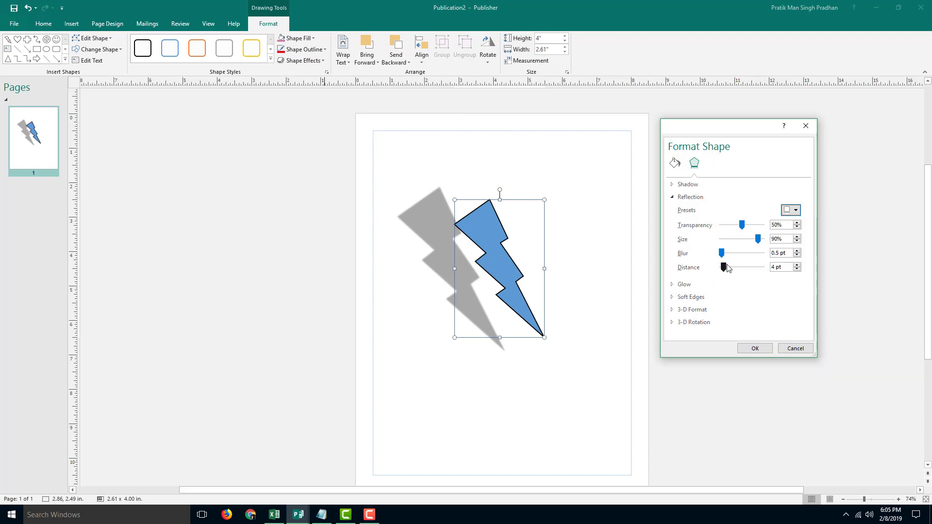
left_click_drag(726, 268, 731, 268)
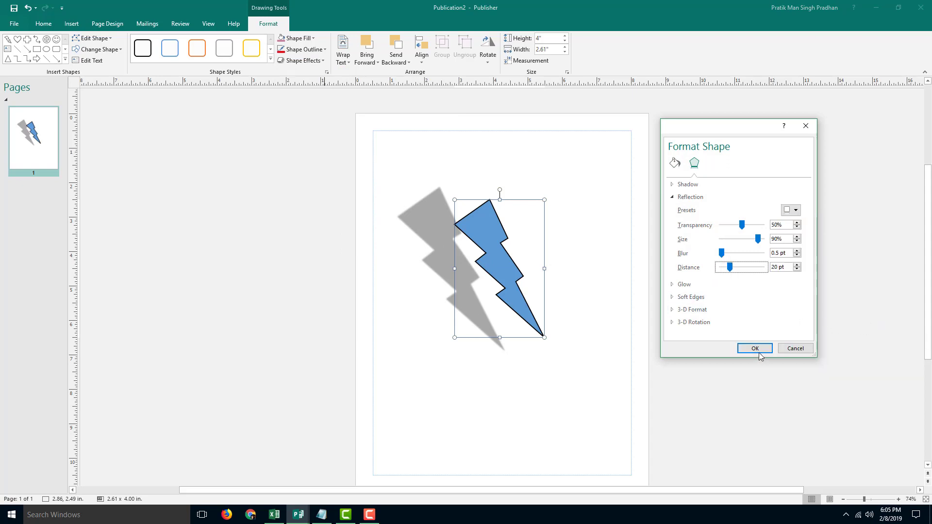
left_click(755, 348)
left_click(529, 244)
left_click_drag(509, 267, 540, 231)
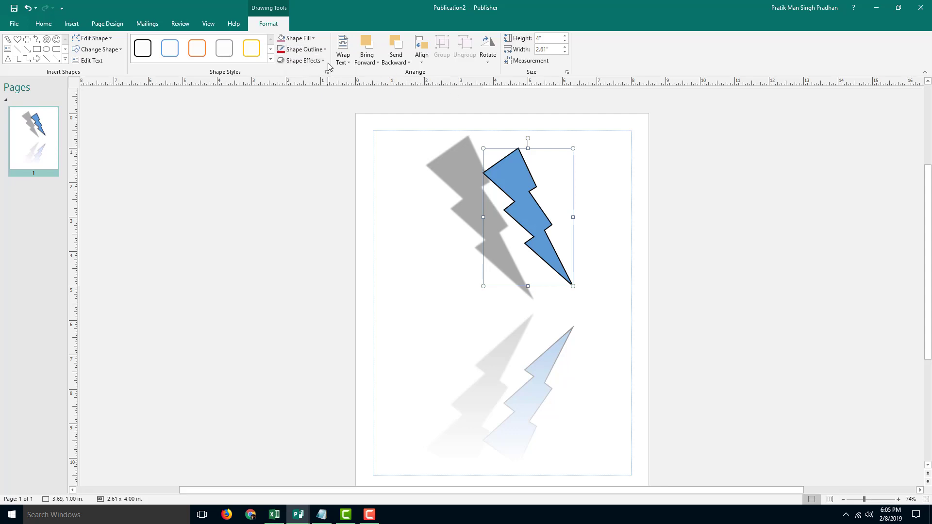
Step: Surround the bolt with a 49 pt dark maroon glow at 40% transparency
left_click(321, 60)
mouse_move(343, 123)
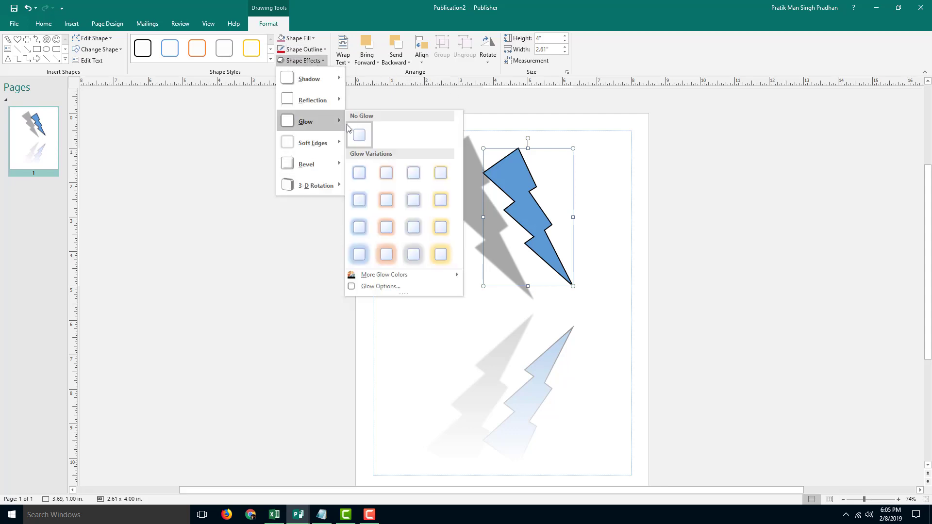
left_click(402, 286)
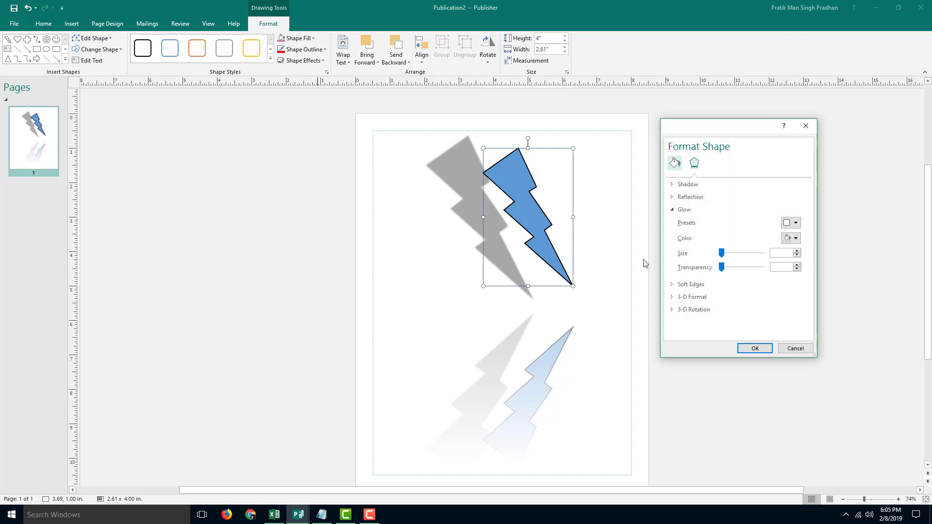
left_click(790, 228)
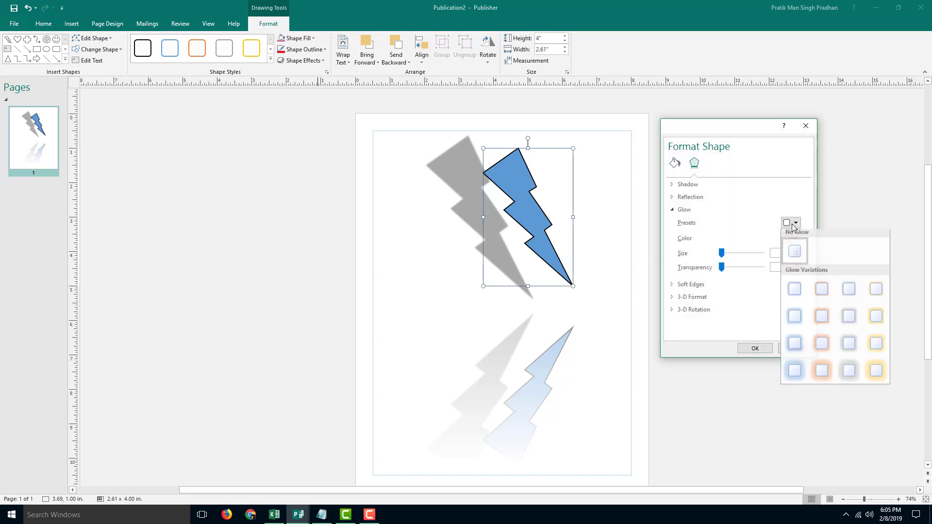
left_click(876, 374)
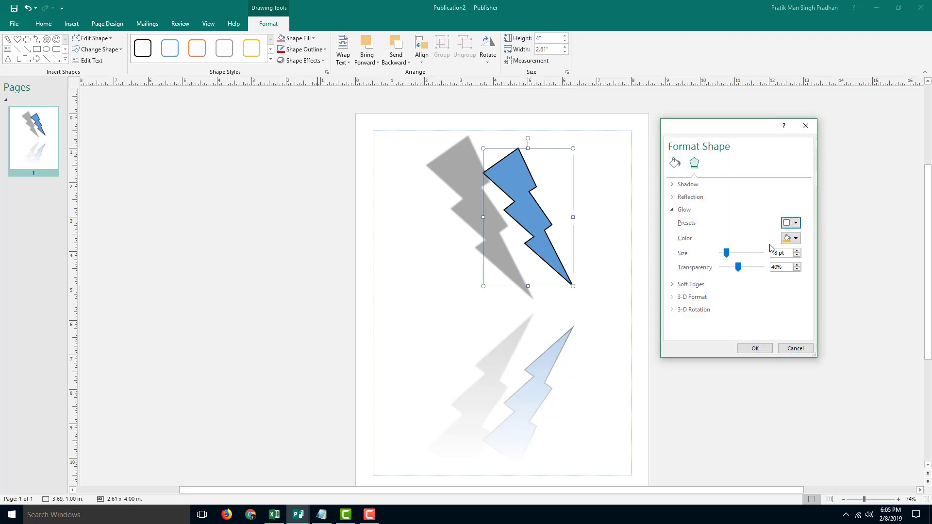
left_click(724, 253)
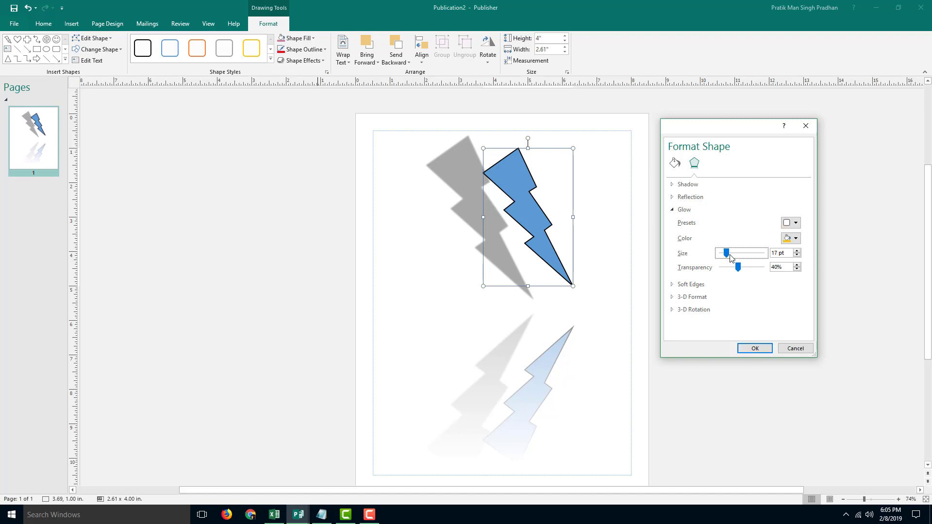
left_click_drag(727, 253, 736, 254)
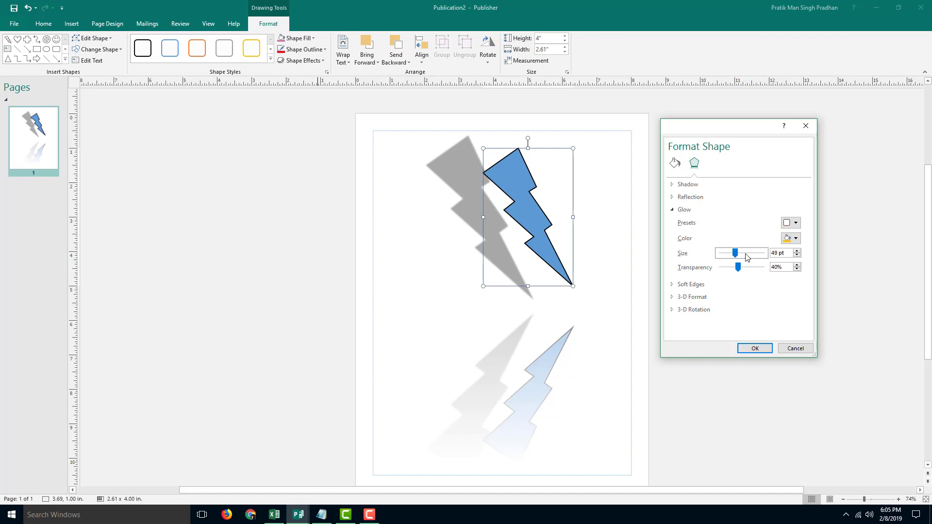
left_click(793, 239)
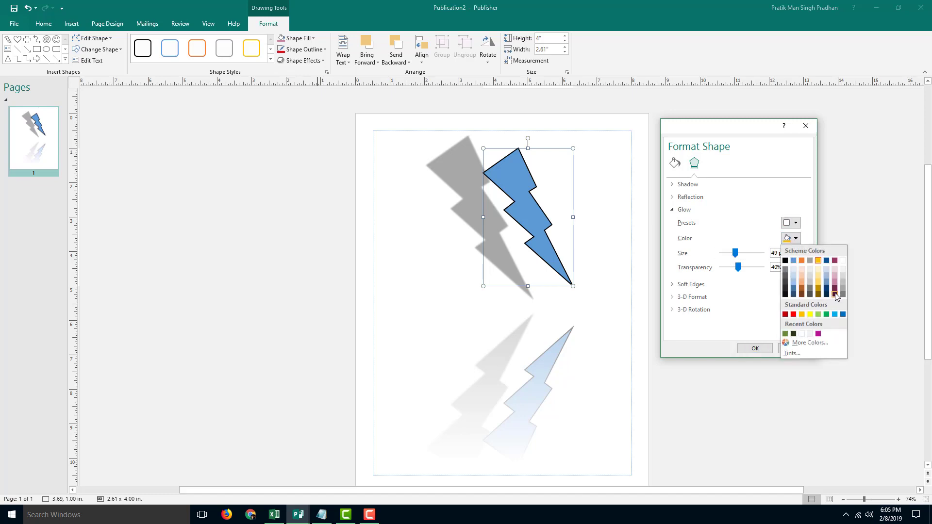
left_click(835, 293)
left_click(755, 348)
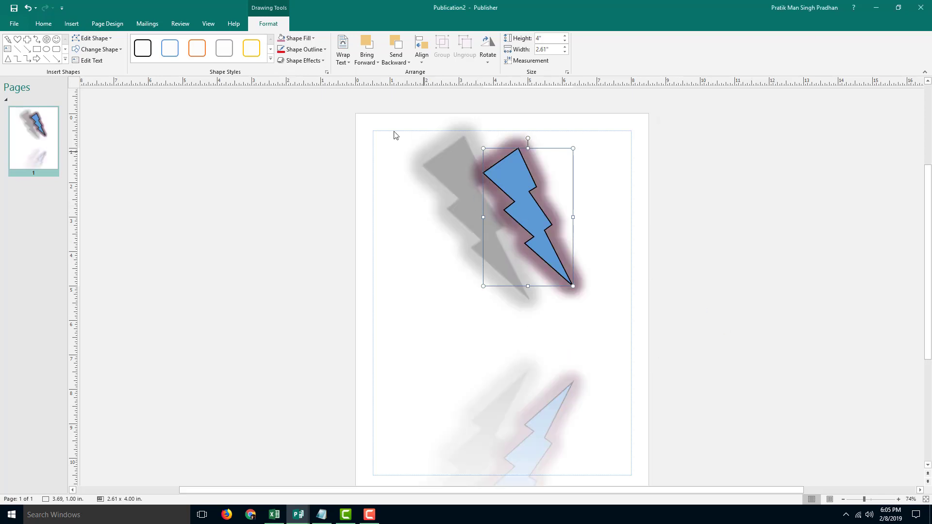
Step: Apply a bevel preset to give the bolt raised edges
left_click(320, 61)
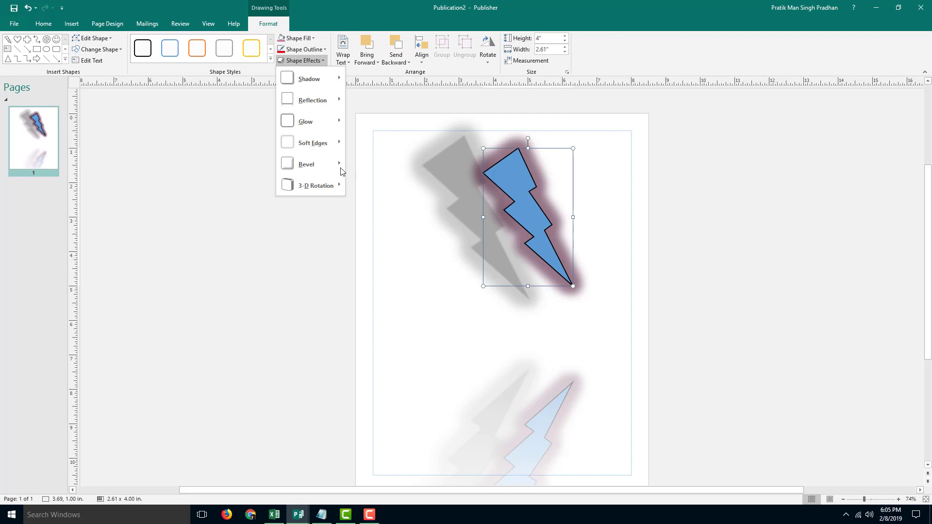
mouse_move(322, 166)
left_click(440, 245)
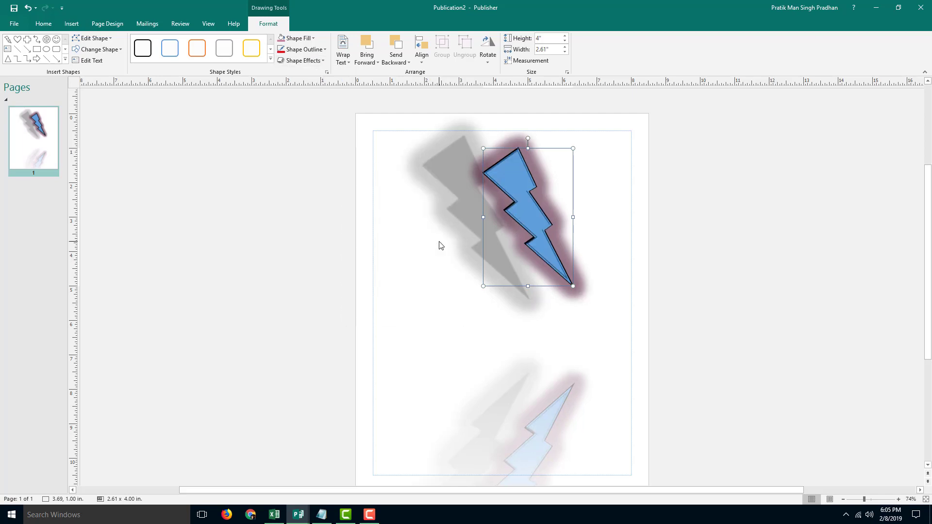
Step: Bring up the bolt's 3-D Rotation Options
left_click(303, 61)
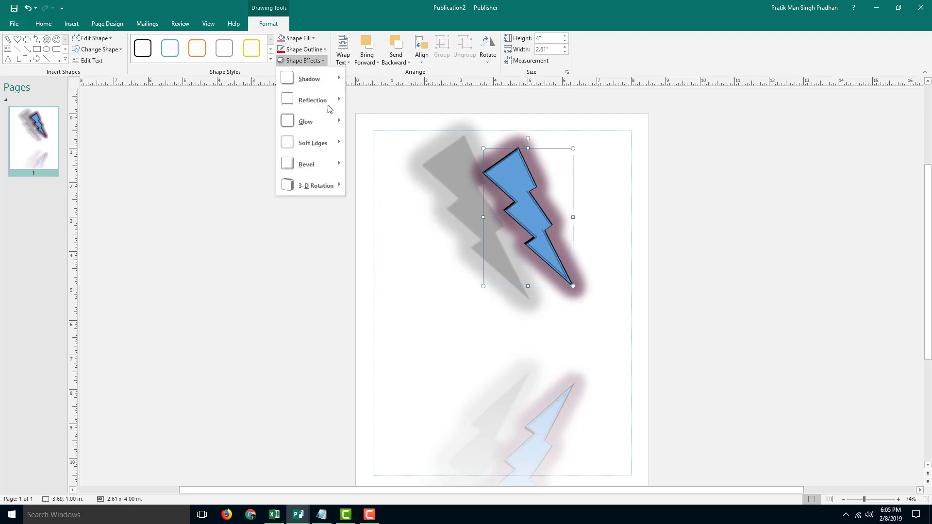
mouse_move(334, 192)
left_click(401, 349)
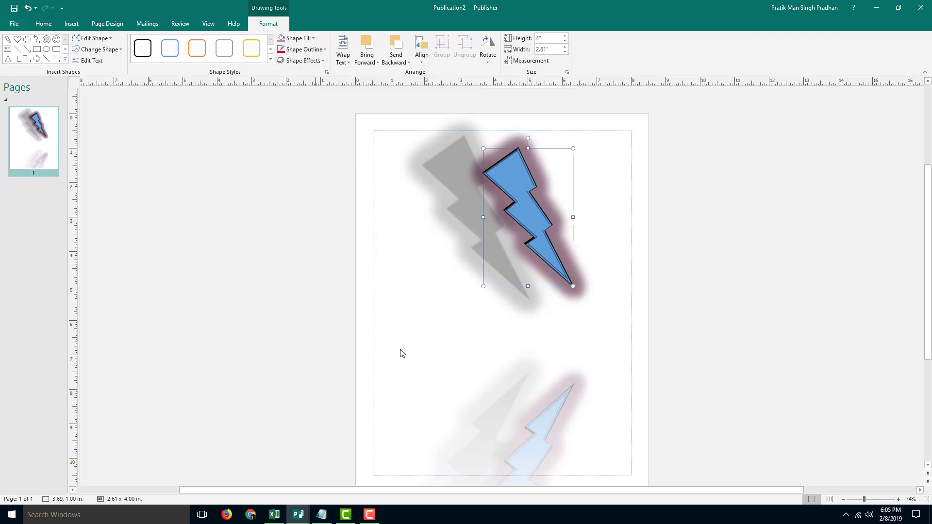
Step: Give the lightning bolt 50° X and 20° Y 3-D rotation, then nudge it left and deselect it
left_click(763, 283)
left_click(763, 282)
left_click(764, 297)
left_click(763, 297)
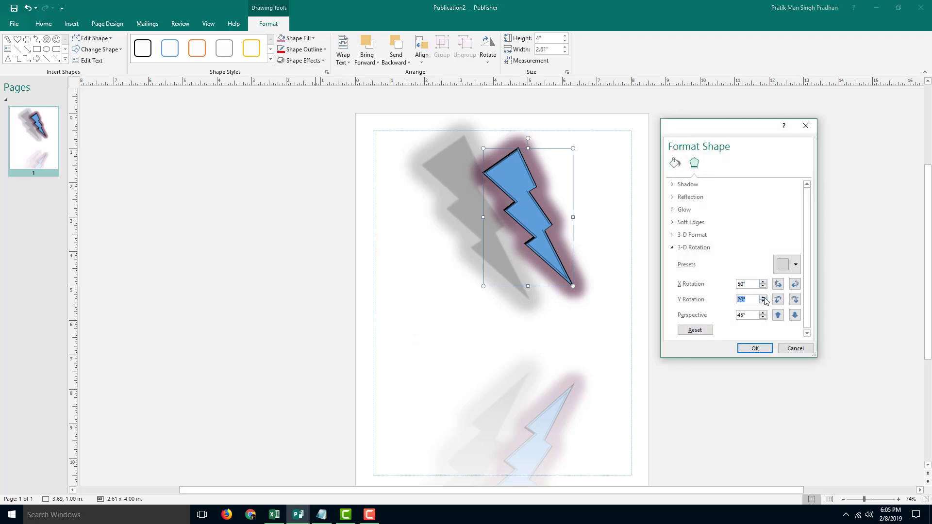
left_click(755, 349)
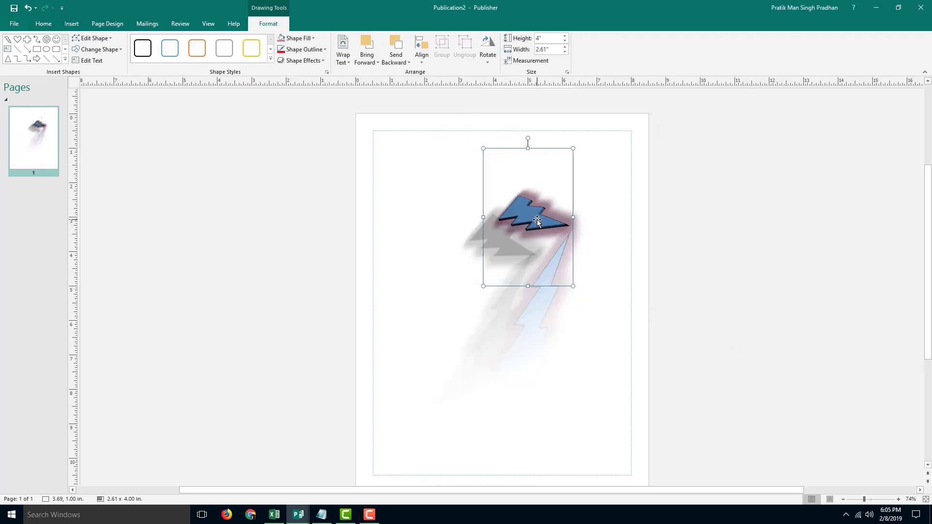
left_click_drag(547, 221, 513, 226)
left_click(654, 249)
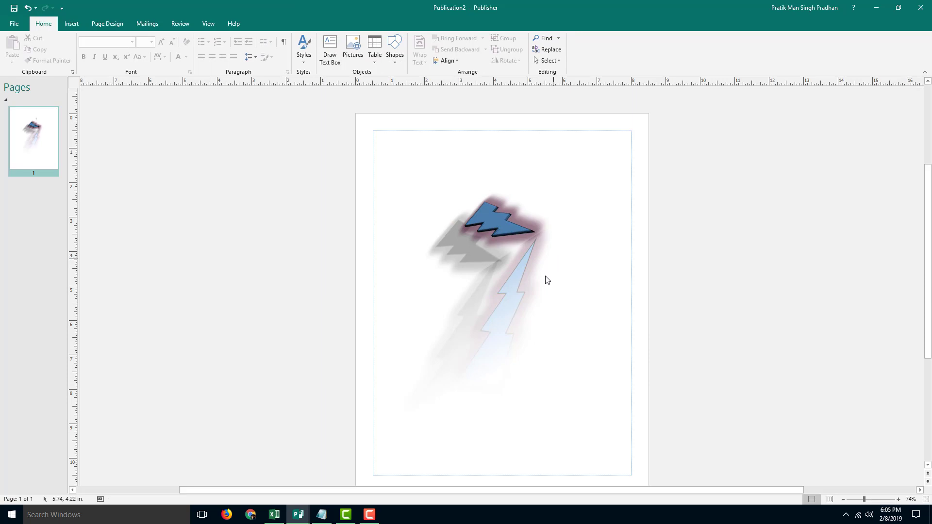